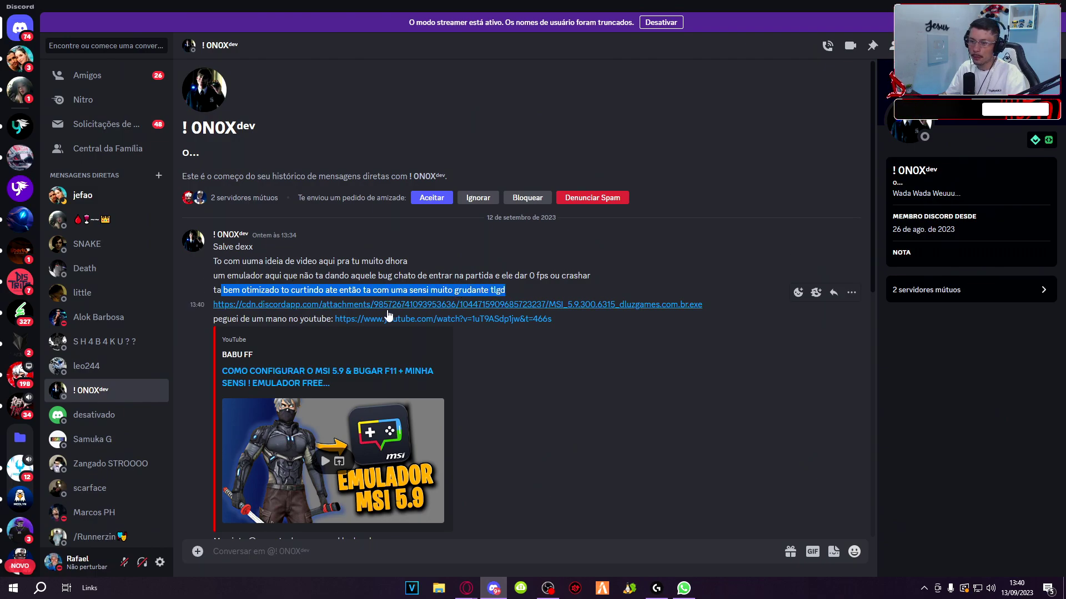
Open the YouTube link from the direct message, confirm visiting the site, and switch to the browser
{"action": "left_click_drag", "start_coordinate": [222, 320], "coordinate": [321, 320]}
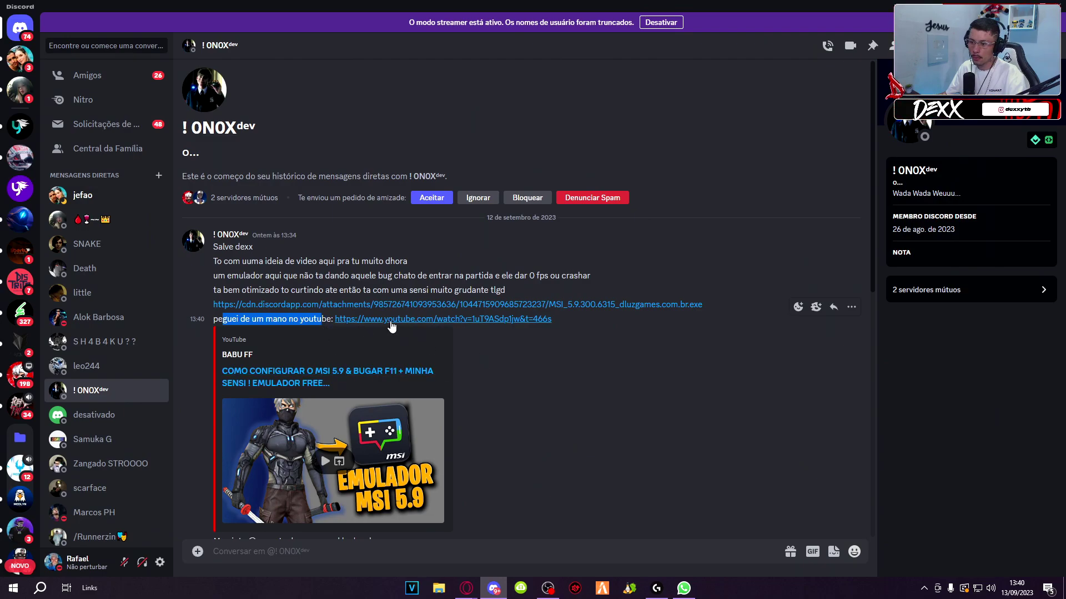
{"action": "left_click", "coordinate": [413, 319]}
{"action": "left_click", "coordinate": [624, 347]}
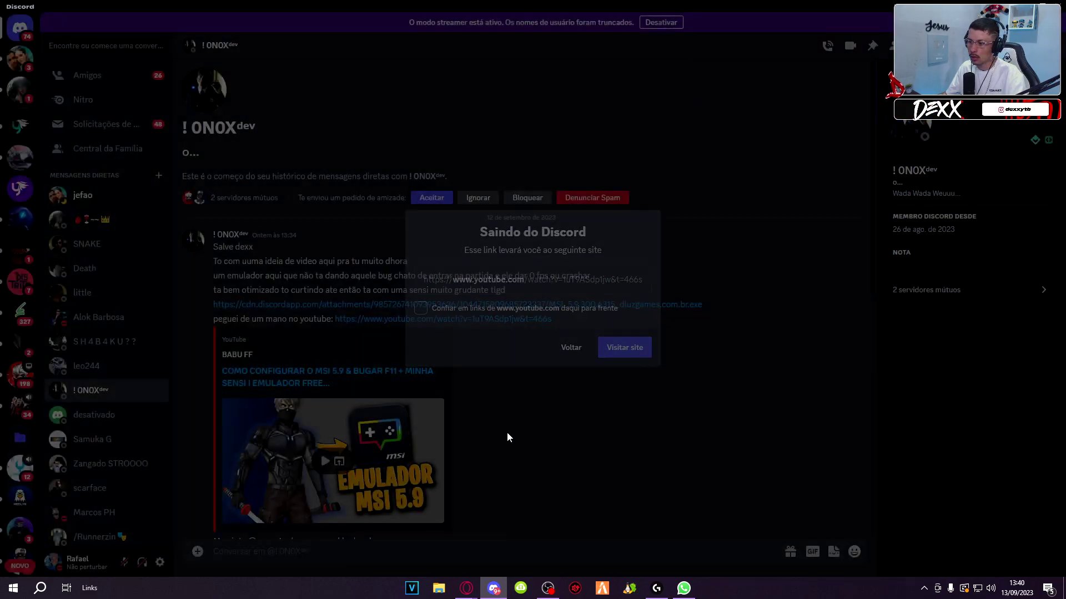
{"action": "mouse_move", "coordinate": [467, 587]}
{"action": "left_click", "coordinate": [447, 553]}
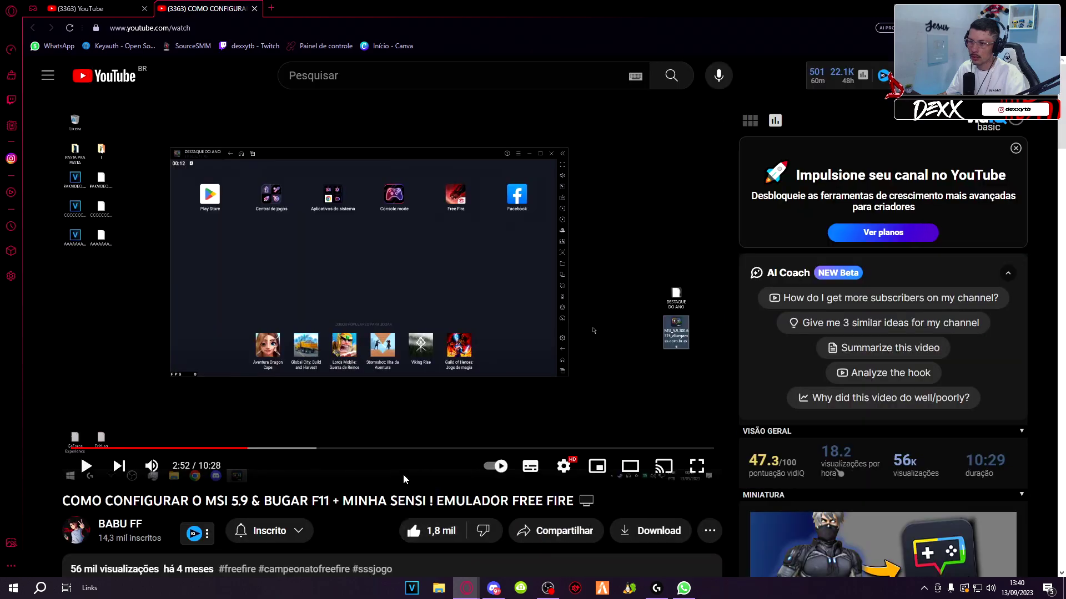
Close the extra YouTube tab and look through the MSI 5.9 video's description and comments
{"action": "left_click", "coordinate": [144, 8]}
{"action": "scroll", "coordinate": [122, 277], "scroll_direction": "down", "scroll_amount": 4}
{"action": "scroll", "coordinate": [368, 344], "scroll_direction": "down", "scroll_amount": 1}
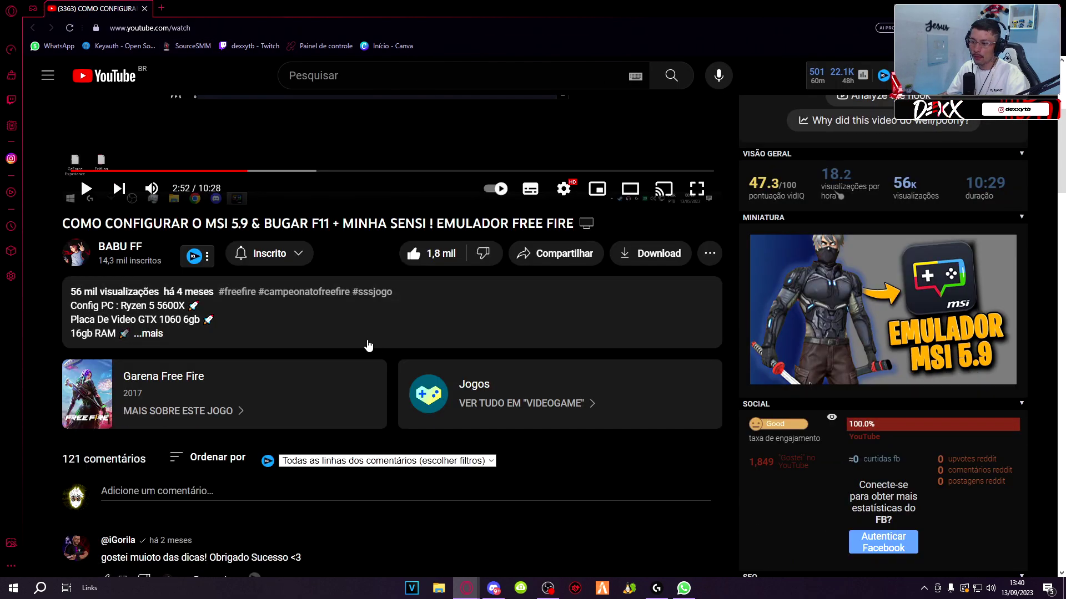
{"action": "scroll", "coordinate": [199, 426], "scroll_direction": "down", "scroll_amount": 2}
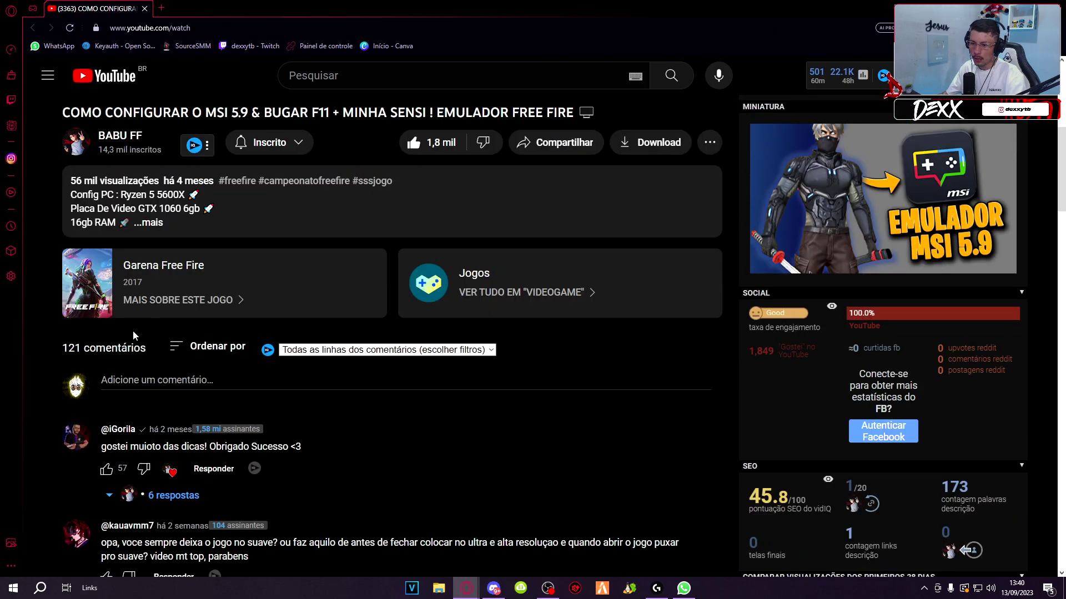
{"action": "left_click_drag", "start_coordinate": [112, 446], "coordinate": [301, 447]}
{"action": "scroll", "coordinate": [98, 442], "scroll_direction": "up", "scroll_amount": 1}
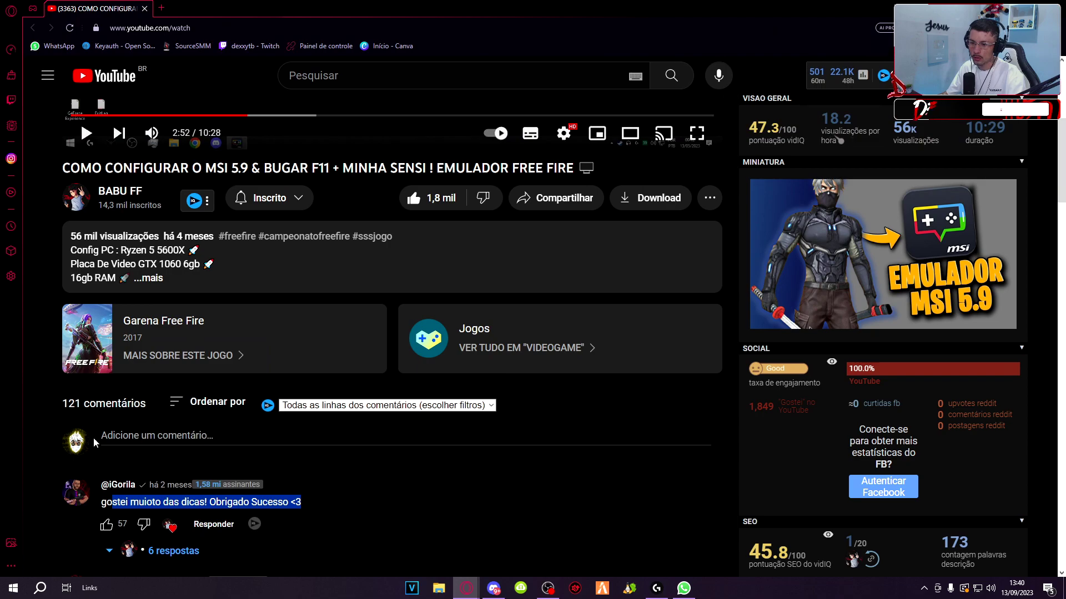
{"action": "scroll", "coordinate": [210, 357], "scroll_direction": "up", "scroll_amount": 5}
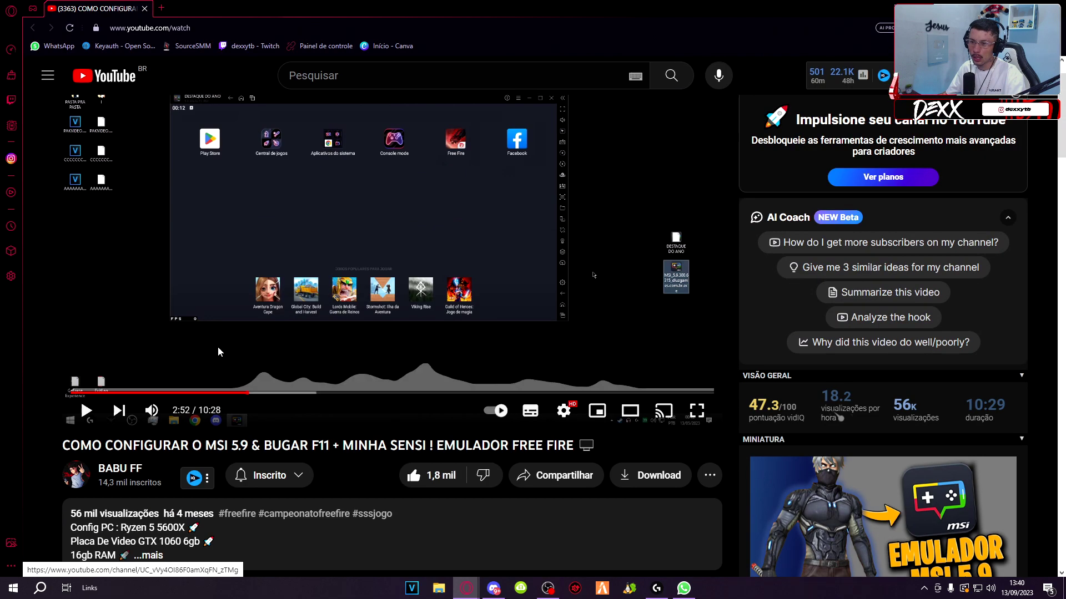
{"action": "scroll", "coordinate": [462, 244], "scroll_direction": "up", "scroll_amount": 1}
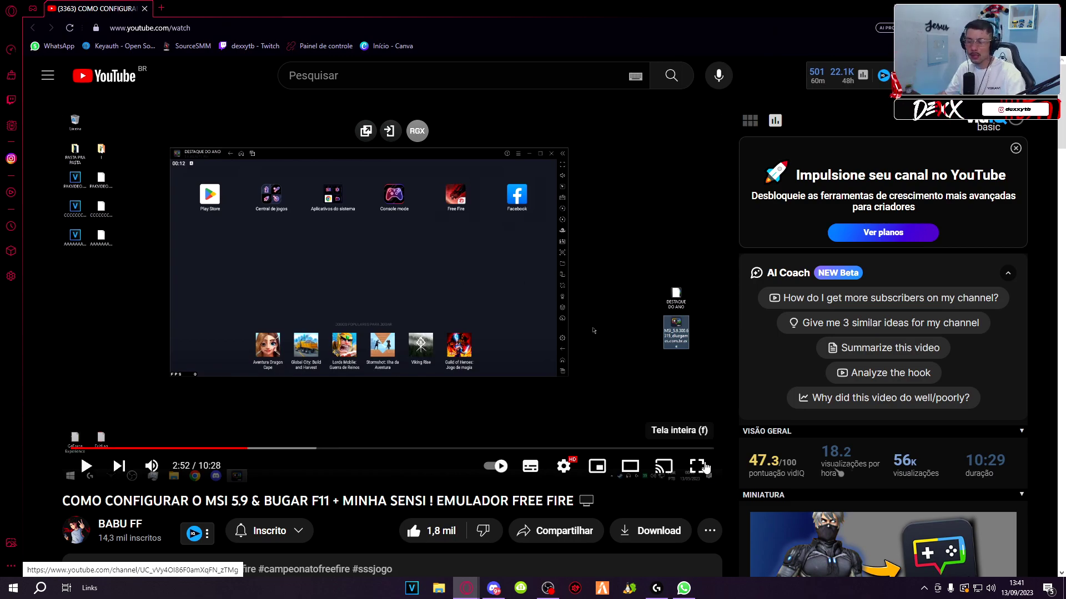
Play the MSI 5.9 configuration video in full screen up to the performance mode option of a new Pie 64-bit instance
{"action": "left_click", "coordinate": [703, 467]}
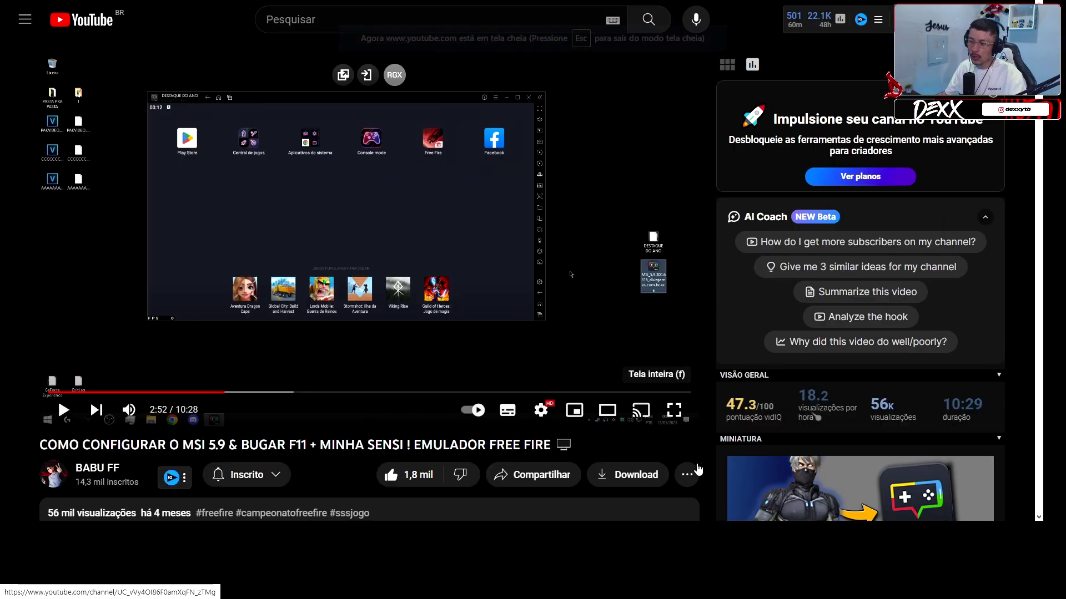
{"action": "left_click", "coordinate": [512, 294]}
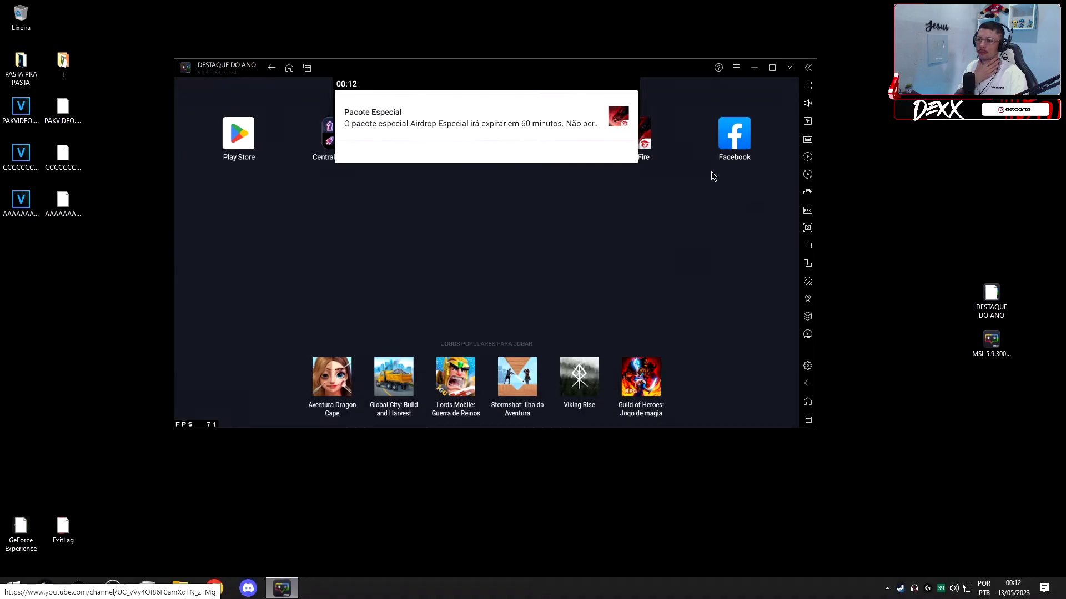
{"action": "mouse_move", "coordinate": [464, 332]}
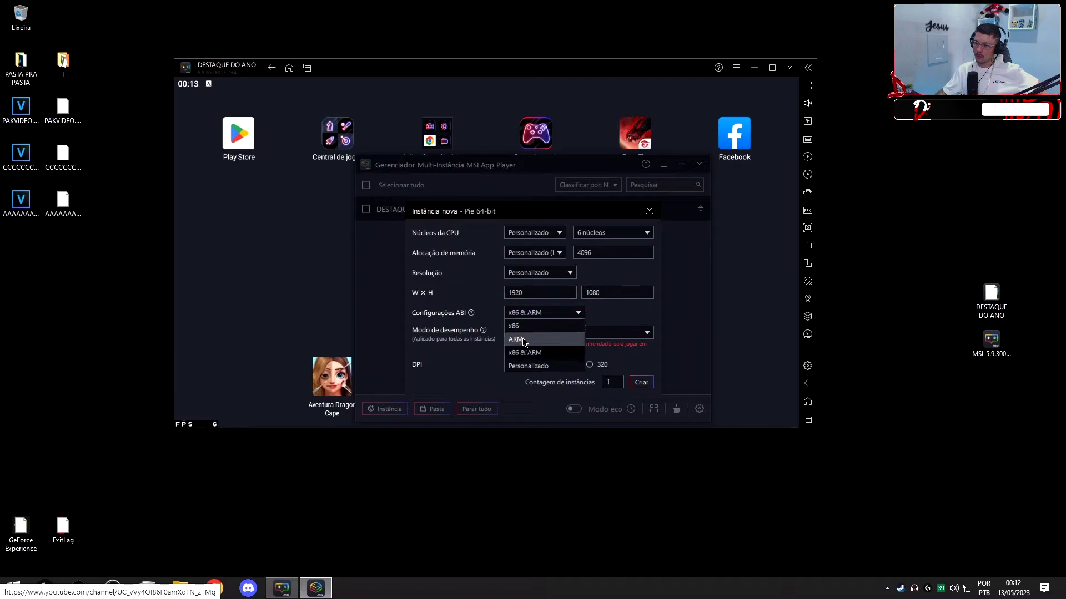
{"action": "left_click", "coordinate": [644, 333]}
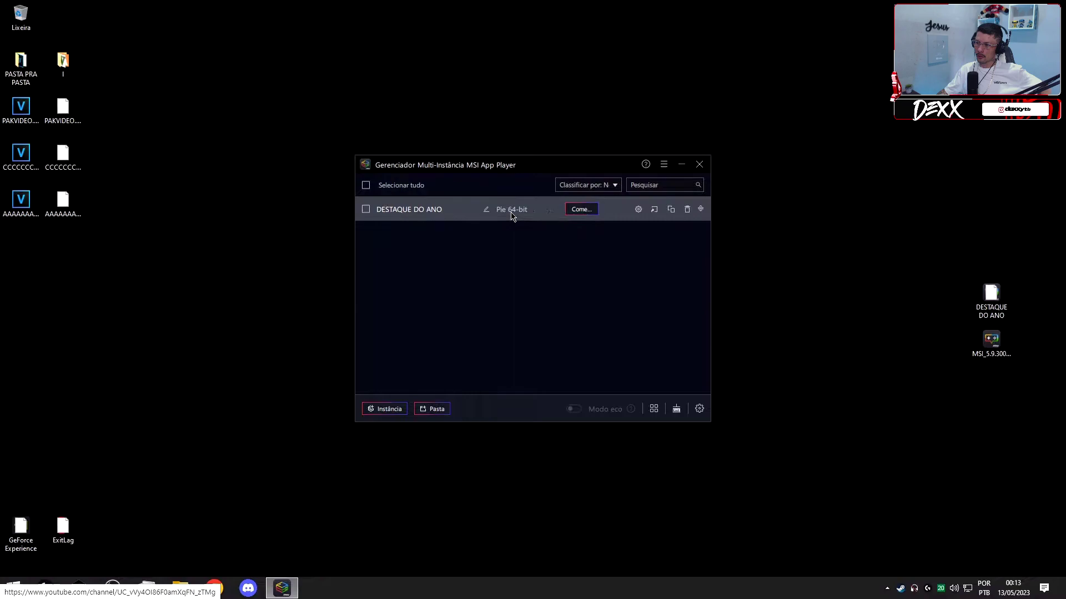
Pause and resume the video around the launch of the DESTAQUE DO ANO instance
{"action": "left_click", "coordinate": [398, 289]}
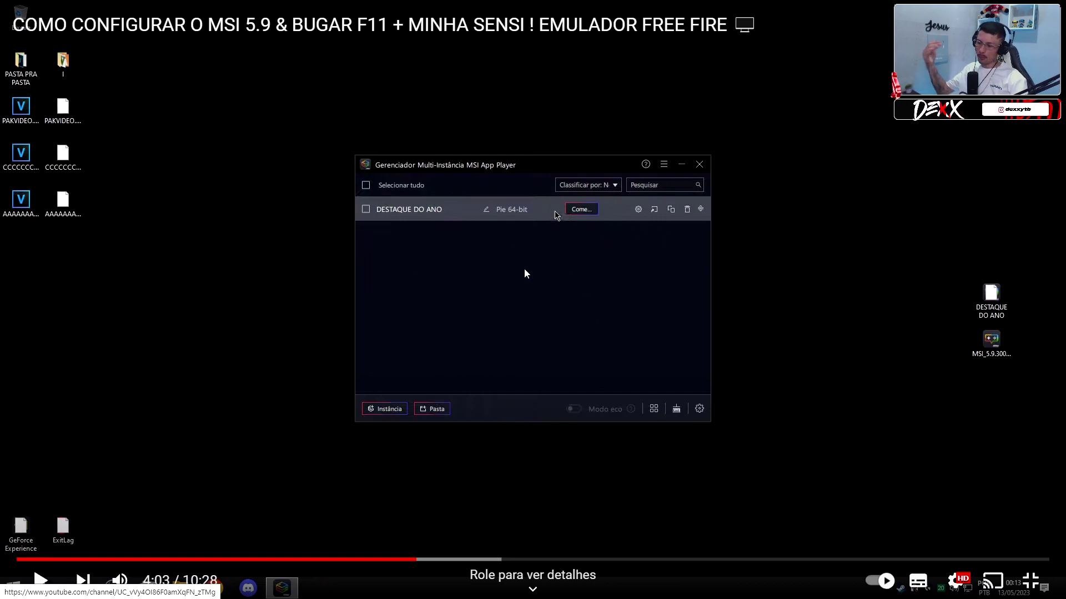
{"action": "left_click", "coordinate": [533, 303]}
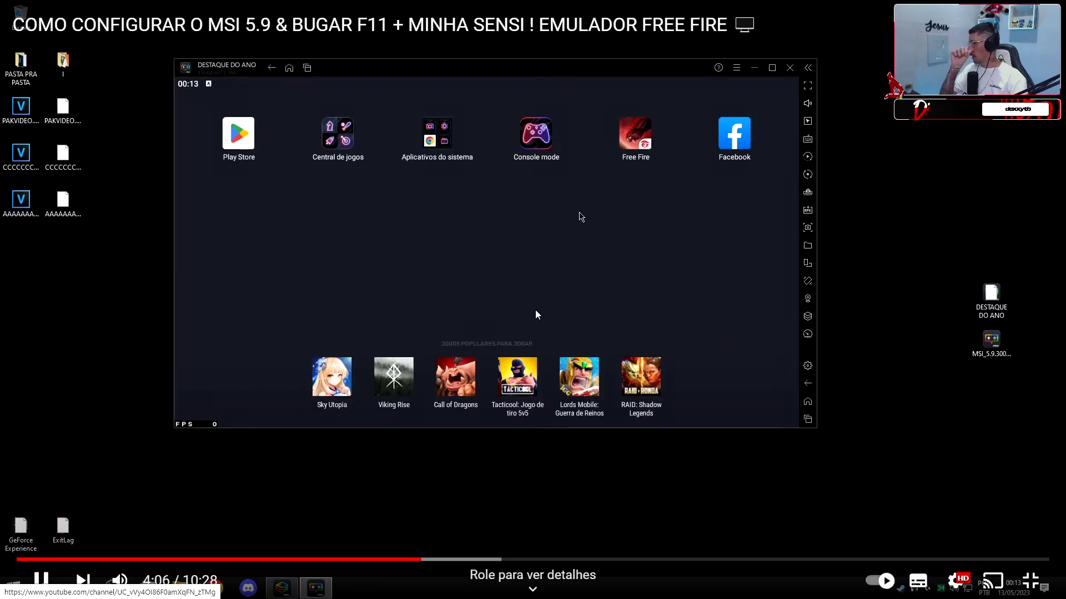
{"action": "left_click", "coordinate": [531, 312]}
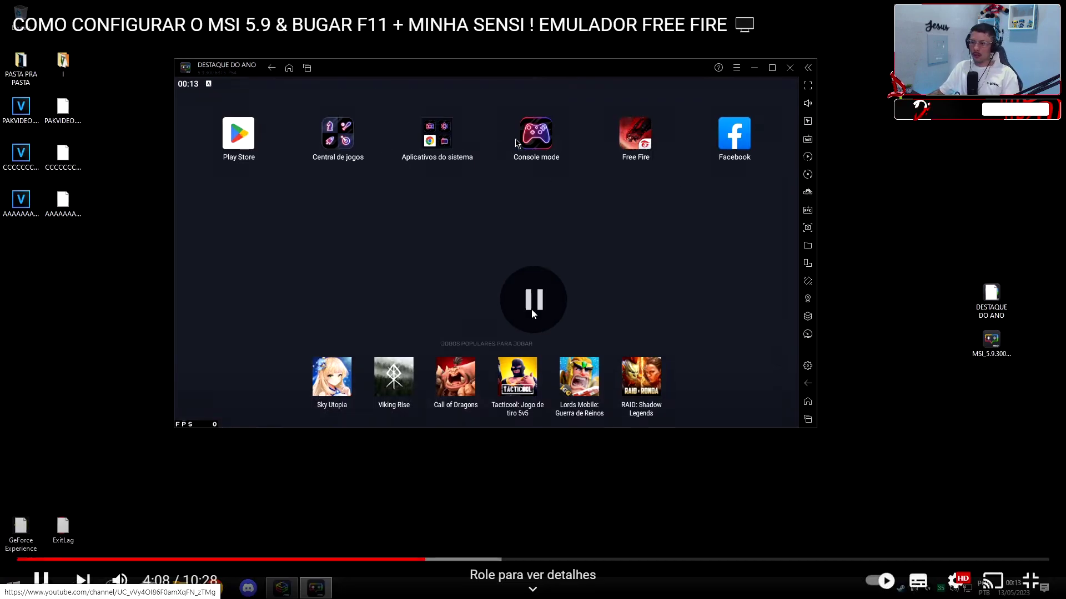
{"action": "left_click", "coordinate": [528, 312]}
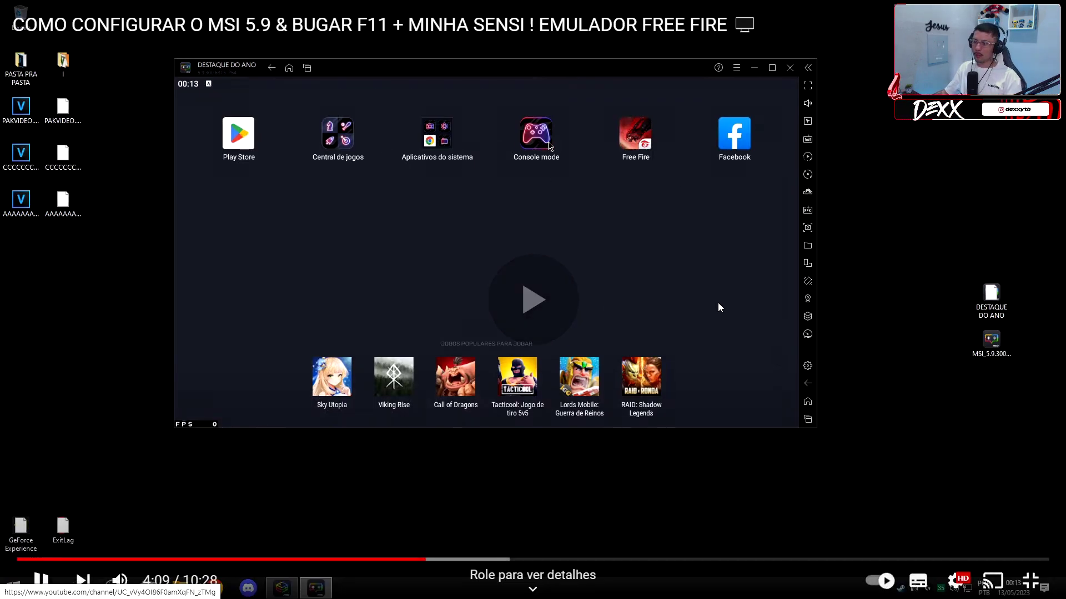
{"action": "left_click", "coordinate": [250, 148]}
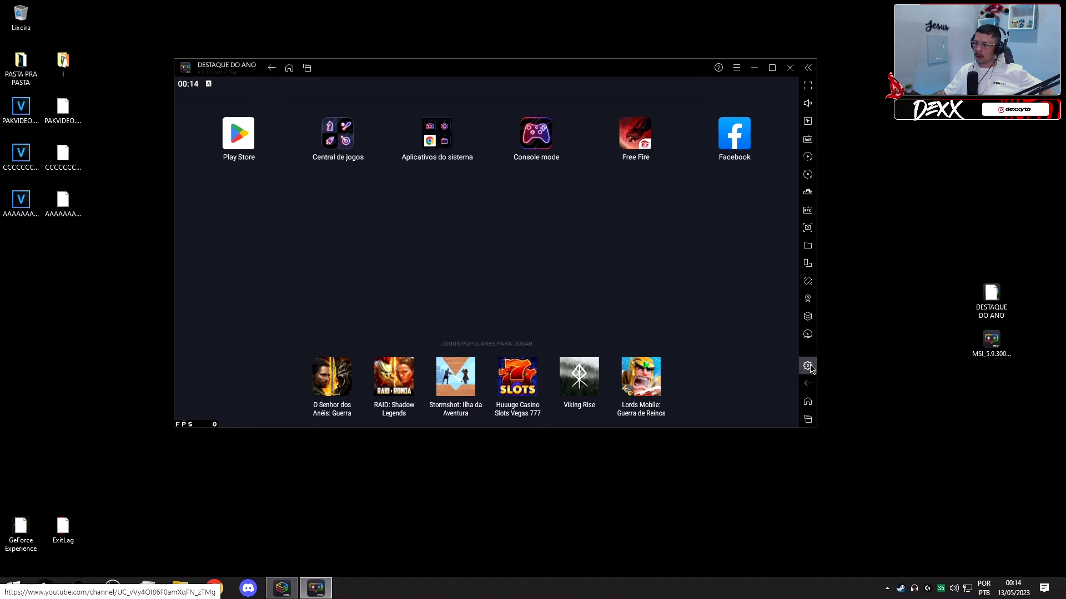
Open the emulator's settings and go through the performance options and the display page
{"action": "left_click", "coordinate": [807, 366]}
{"action": "scroll", "coordinate": [697, 340], "scroll_direction": "down", "scroll_amount": 1}
{"action": "left_click", "coordinate": [686, 327]}
{"action": "left_click", "coordinate": [681, 327]}
{"action": "left_click", "coordinate": [682, 358]}
{"action": "left_click", "coordinate": [666, 397]}
{"action": "scroll", "coordinate": [475, 275], "scroll_direction": "up", "scroll_amount": 1}
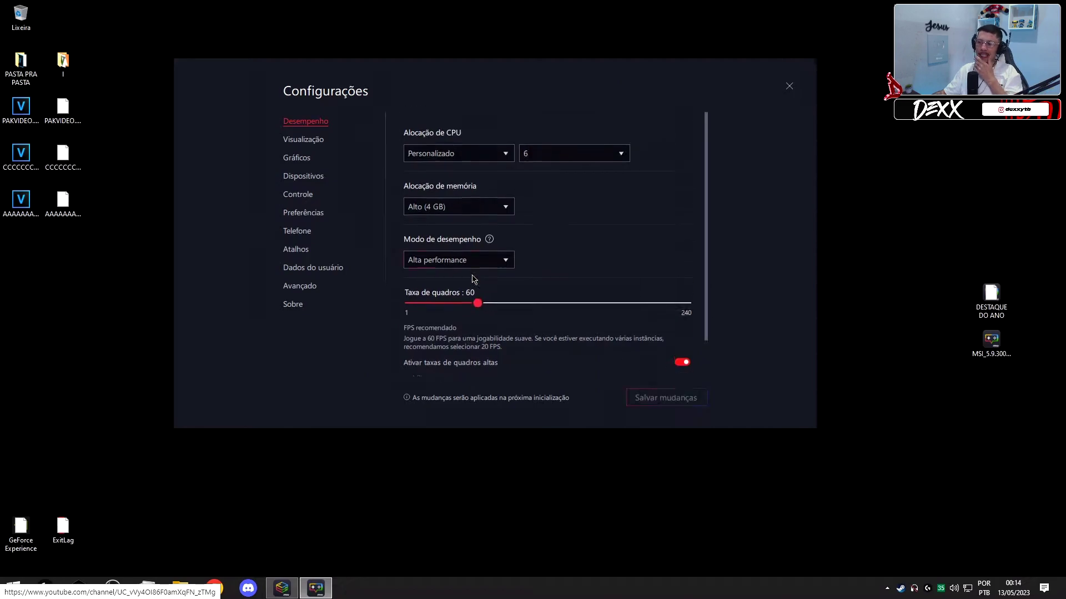
{"action": "left_click", "coordinate": [320, 141]}
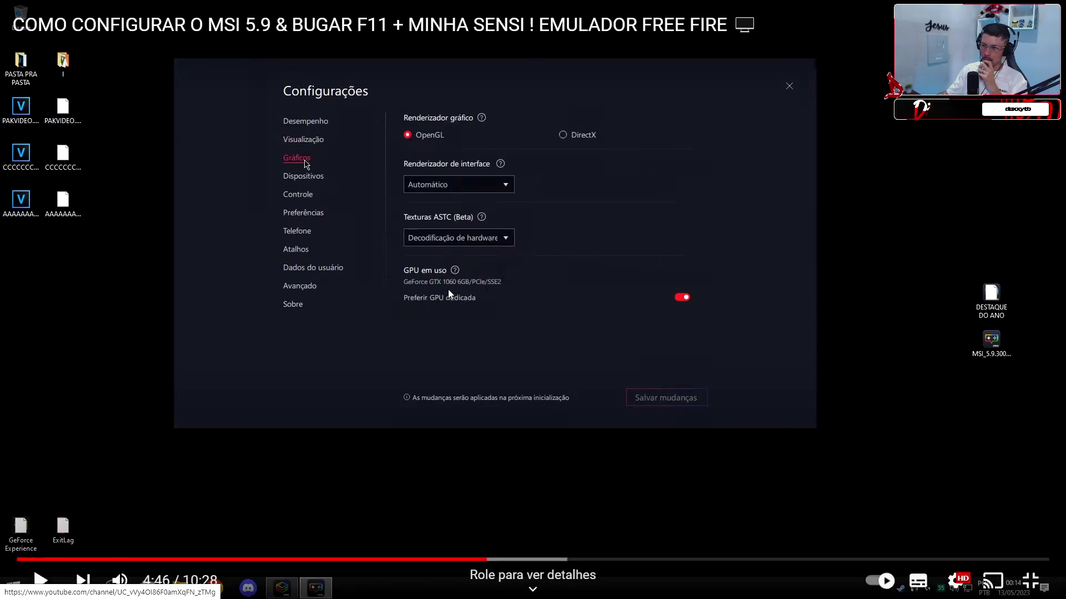
Rewind the video to the emulator's performance settings and resume playback
{"action": "key", "text": "Left"}
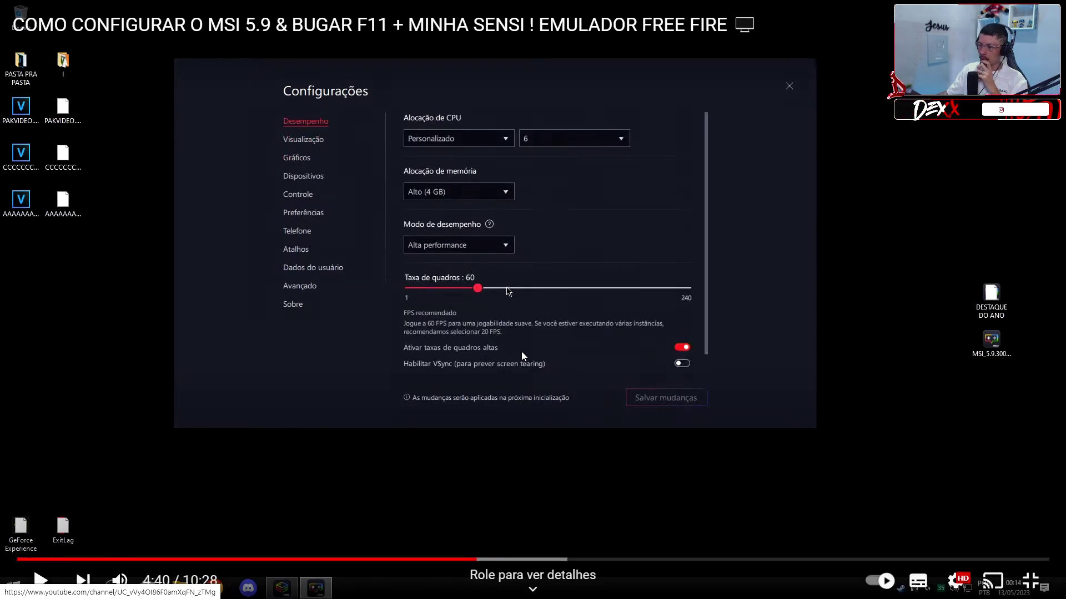
{"action": "key", "text": "space"}
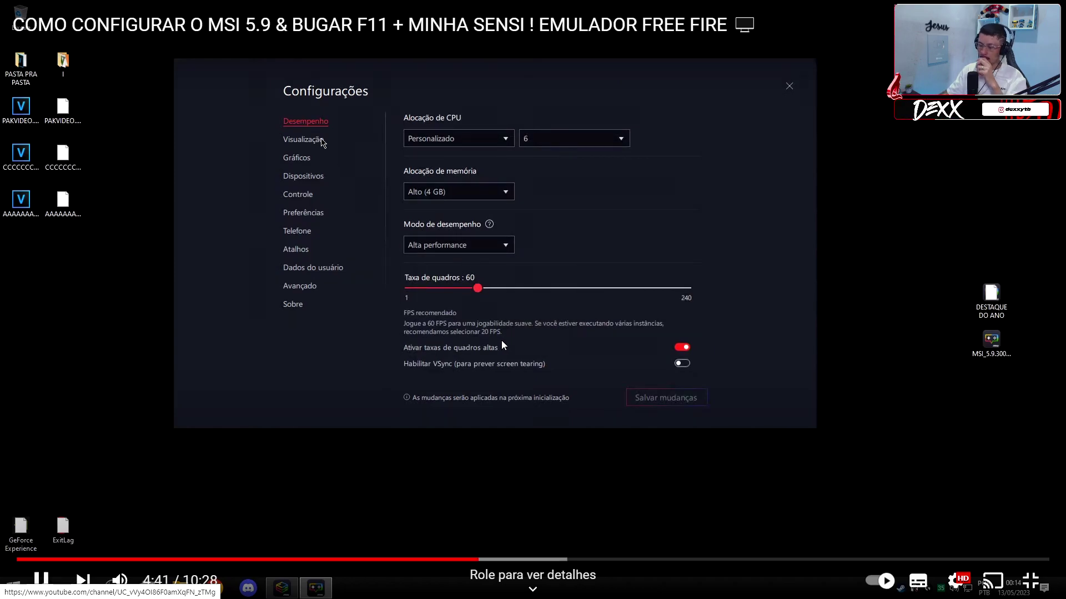
{"action": "key", "text": "space"}
{"action": "key", "text": "space"}
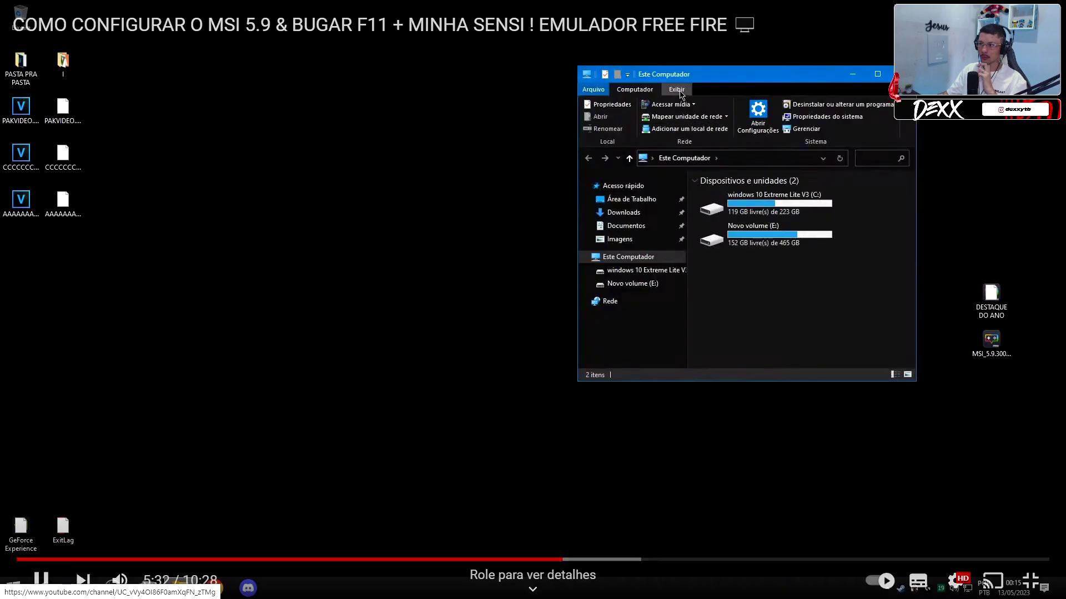
Display the view options of the Este Computador window and maximize it
{"action": "left_click", "coordinate": [677, 91]}
{"action": "left_click", "coordinate": [877, 74]}
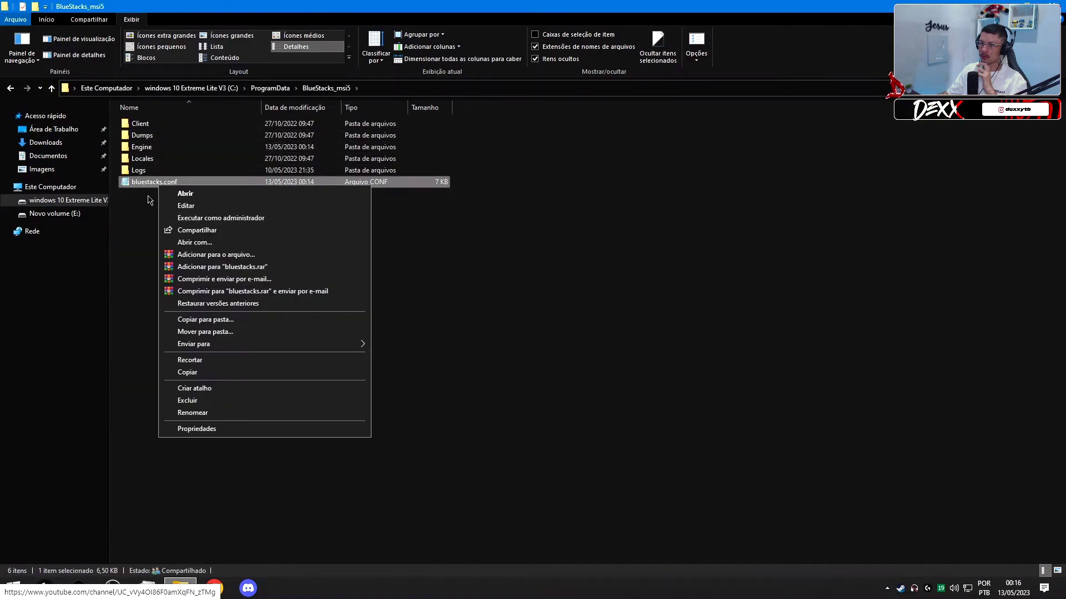
Set max_fps to 999 in bluestacks.conf, save the file and close Notepad
{"action": "mouse_move", "coordinate": [505, 471]}
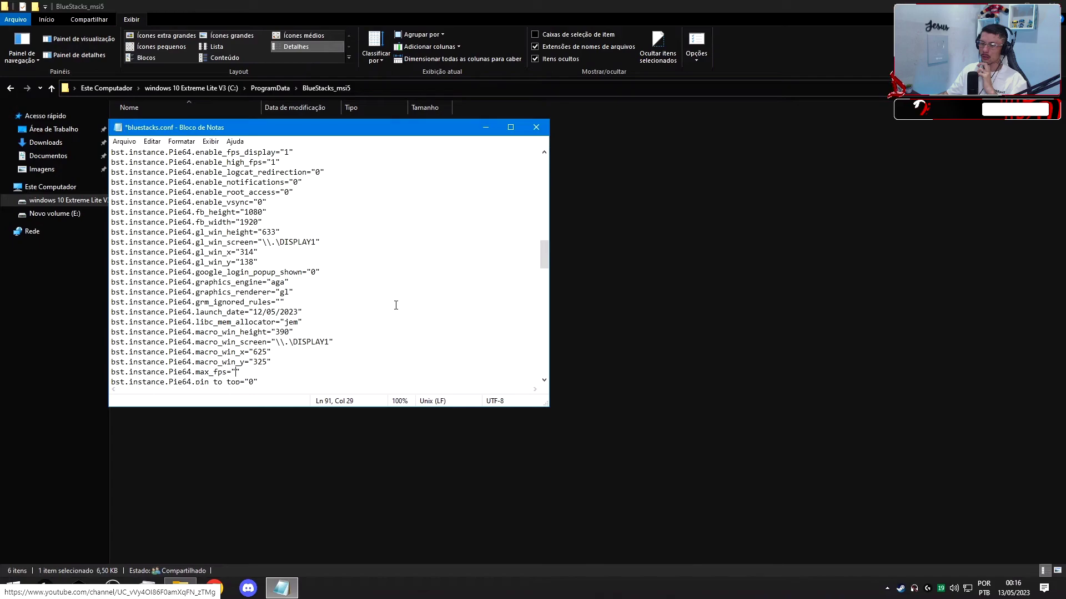
{"action": "left_click", "coordinate": [123, 142]}
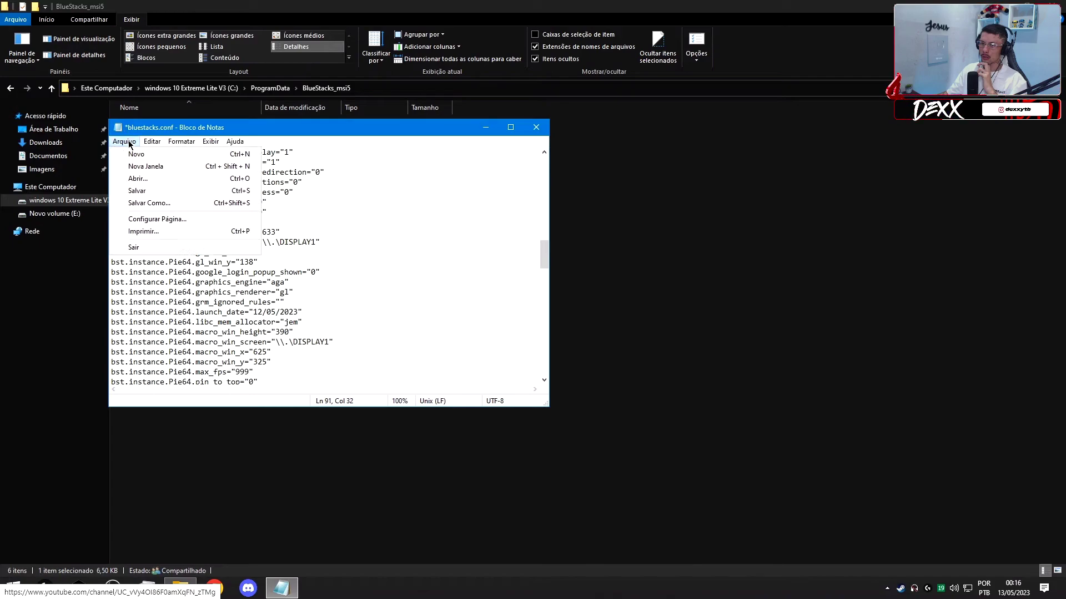
{"action": "left_click", "coordinate": [137, 191]}
{"action": "left_click", "coordinate": [123, 141]}
{"action": "left_click", "coordinate": [137, 190]}
{"action": "left_click", "coordinate": [124, 142]}
{"action": "left_click", "coordinate": [138, 190]}
{"action": "left_click", "coordinate": [123, 142]}
{"action": "left_click", "coordinate": [125, 192]}
{"action": "left_click", "coordinate": [123, 142]}
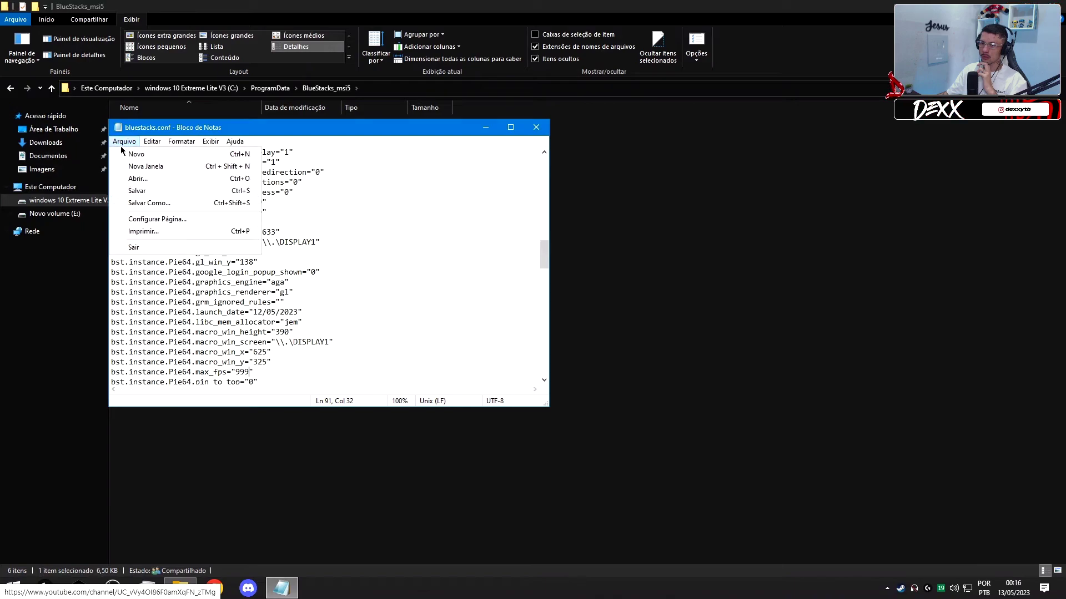
{"action": "left_click", "coordinate": [137, 190]}
{"action": "left_click", "coordinate": [544, 133]}
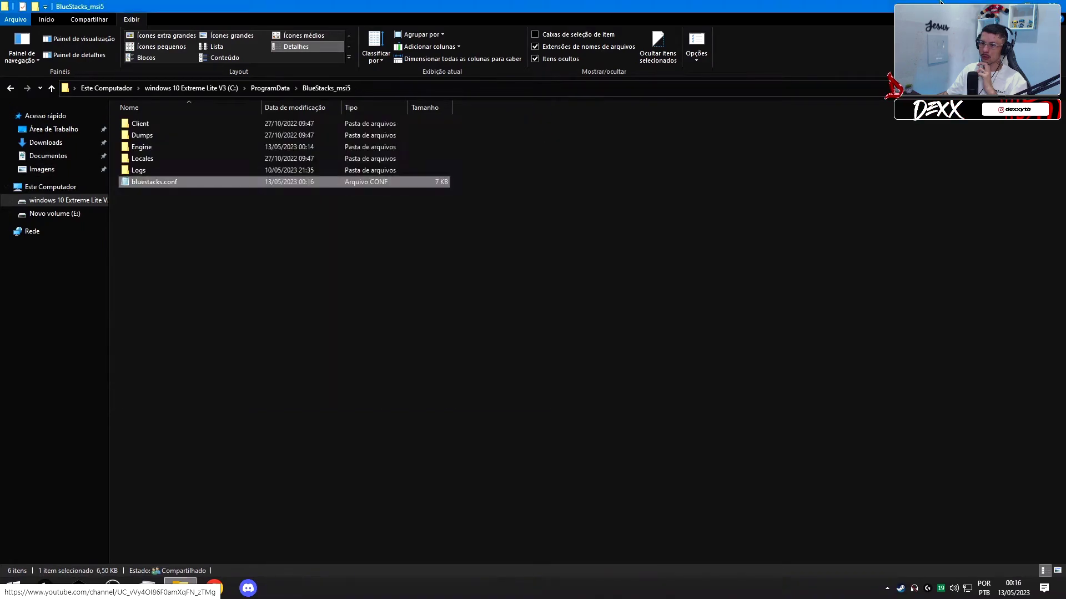
Return to the desktop and launch the DESTAQUE DO ANO emulator instance
{"action": "key", "text": "super+d"}
{"action": "right_click", "coordinate": [924, 6]}
{"action": "left_click", "coordinate": [954, 30]}
{"action": "double_click", "coordinate": [992, 299]}
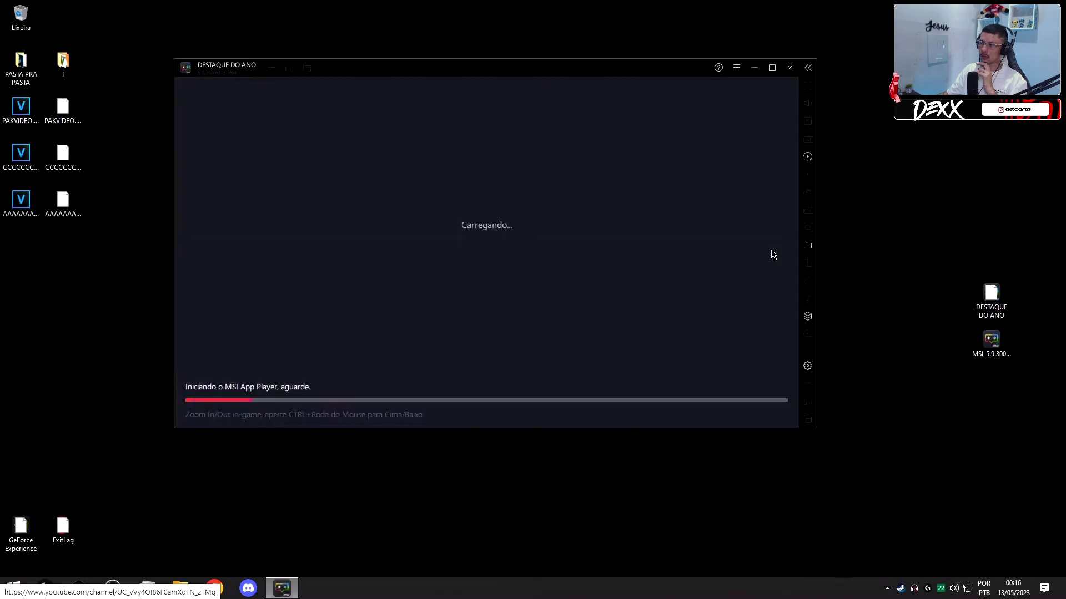
{"action": "right_click", "coordinate": [884, 265]}
{"action": "right_click", "coordinate": [899, 215]}
{"action": "right_click", "coordinate": [898, 187]}
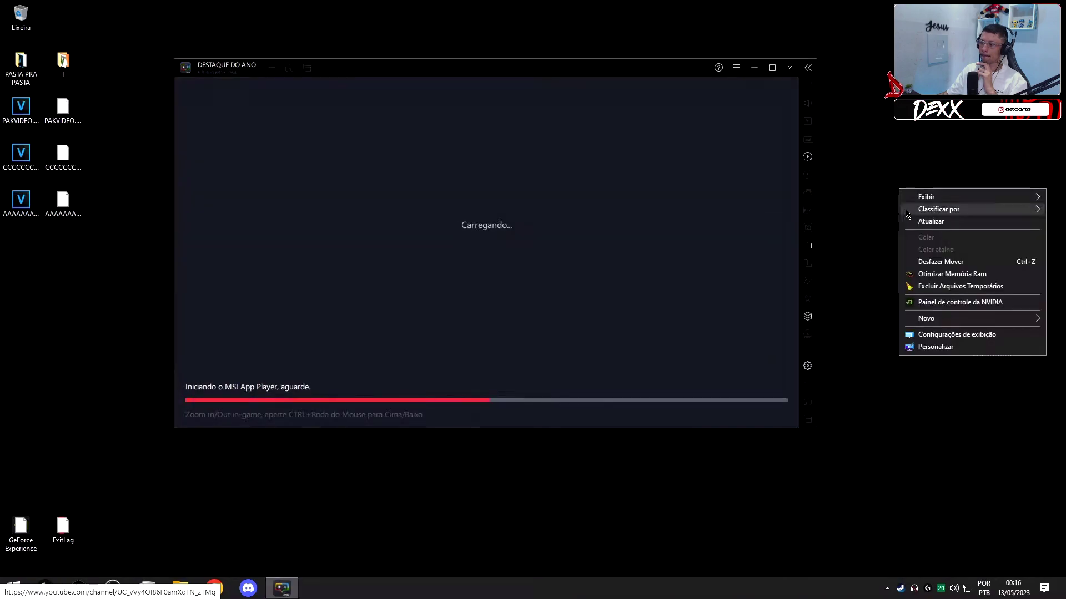
{"action": "left_click", "coordinate": [868, 158]}
{"action": "right_click", "coordinate": [868, 158]}
{"action": "left_click", "coordinate": [883, 187]}
Check the frame rate in the emulator's performance settings, close them and refresh the desktop
{"action": "left_click", "coordinate": [808, 366]}
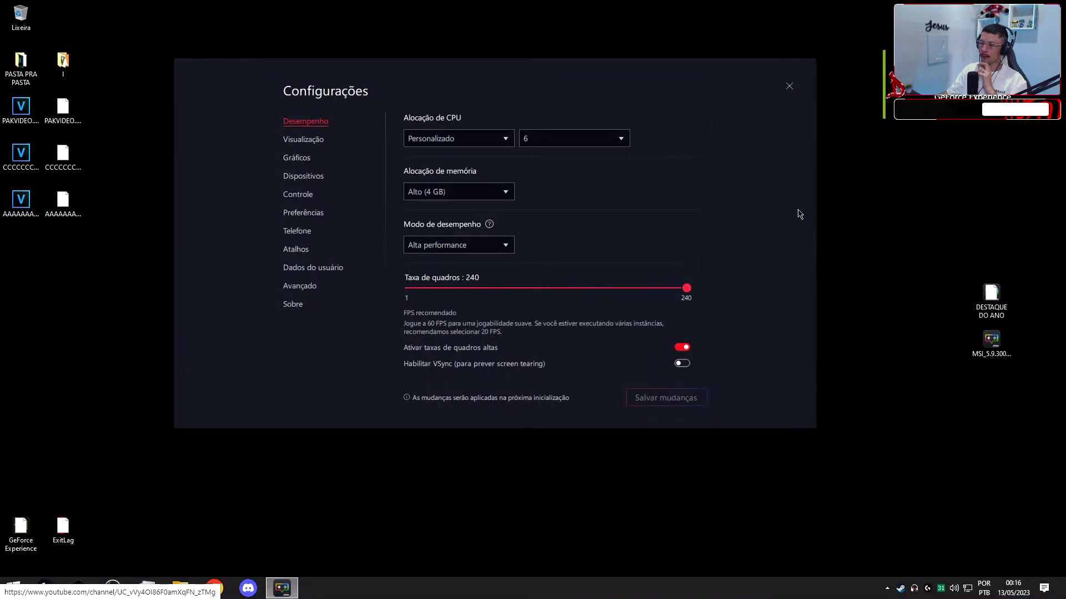
{"action": "left_click", "coordinate": [789, 88]}
{"action": "right_click", "coordinate": [886, 178]}
{"action": "left_click", "coordinate": [920, 219]}
{"action": "right_click", "coordinate": [907, 147]}
{"action": "left_click", "coordinate": [932, 182]}
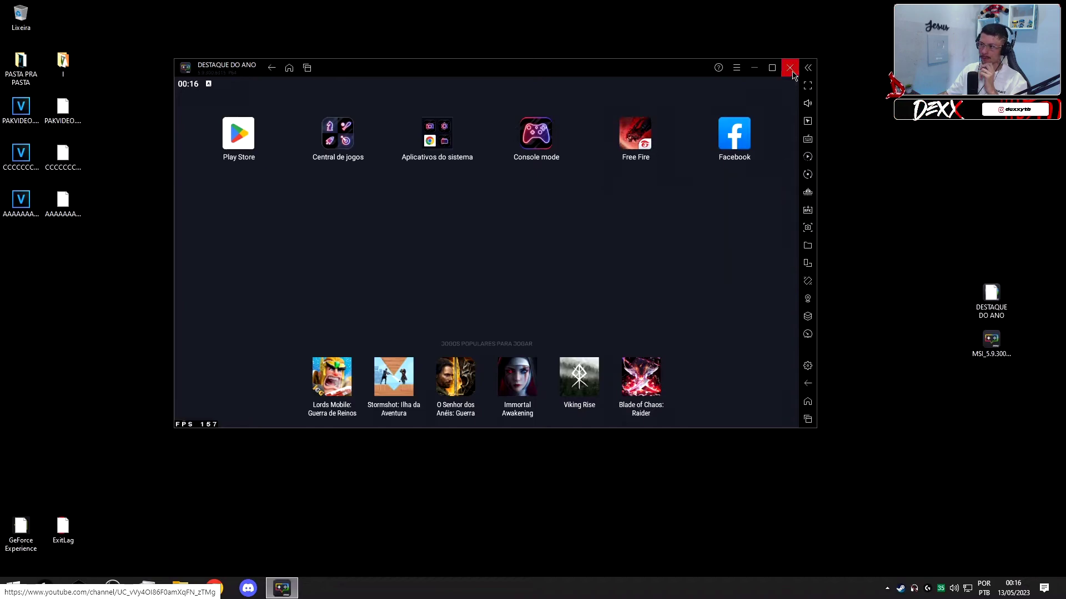
Close the emulator and go to the DESTAQUE DO ANO entry in the multi-instance manager
{"action": "left_click", "coordinate": [790, 68]}
{"action": "left_click", "coordinate": [569, 220]}
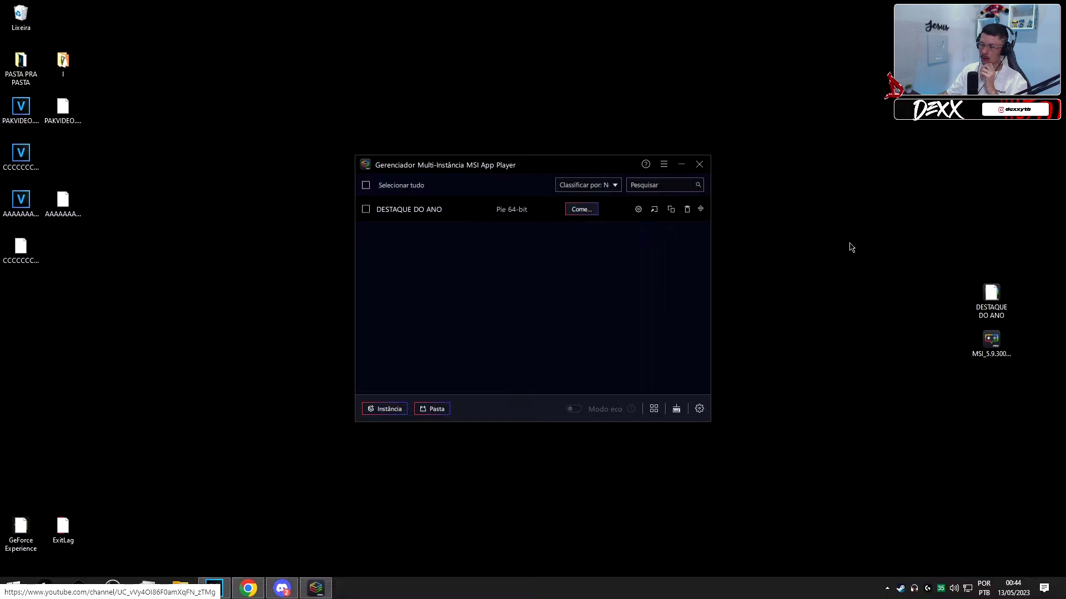
{"action": "left_click", "coordinate": [487, 212]}
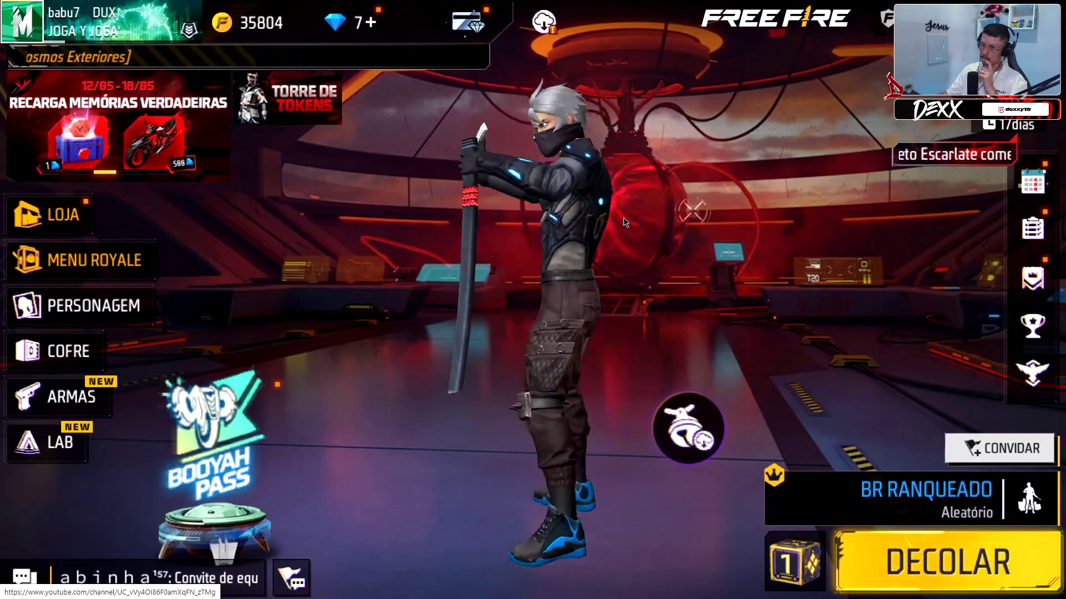
Pause the video at the Free Fire lobby and exit full screen
{"action": "mouse_move", "coordinate": [530, 451]}
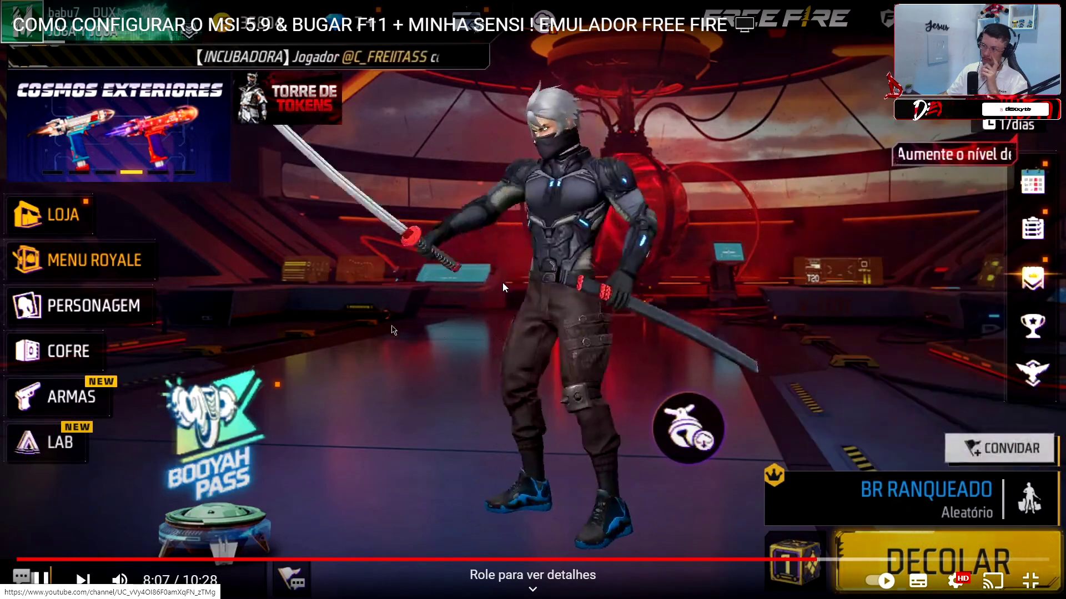
{"action": "left_click", "coordinate": [642, 239]}
{"action": "key", "text": "Escape"}
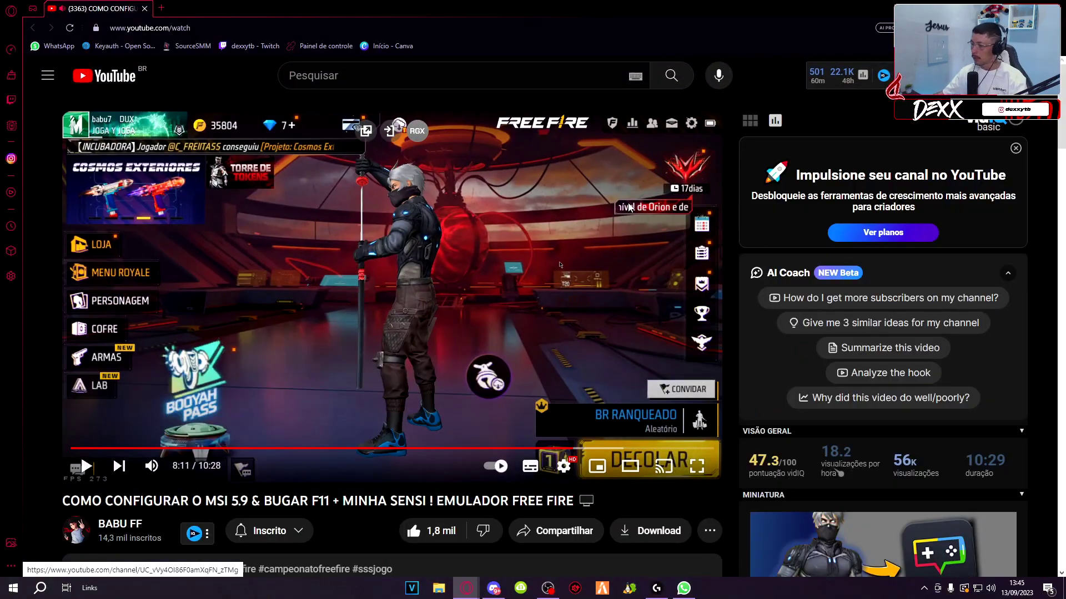
Switch to OBS and activate the CAMERA scene
{"action": "left_click", "coordinate": [545, 589]}
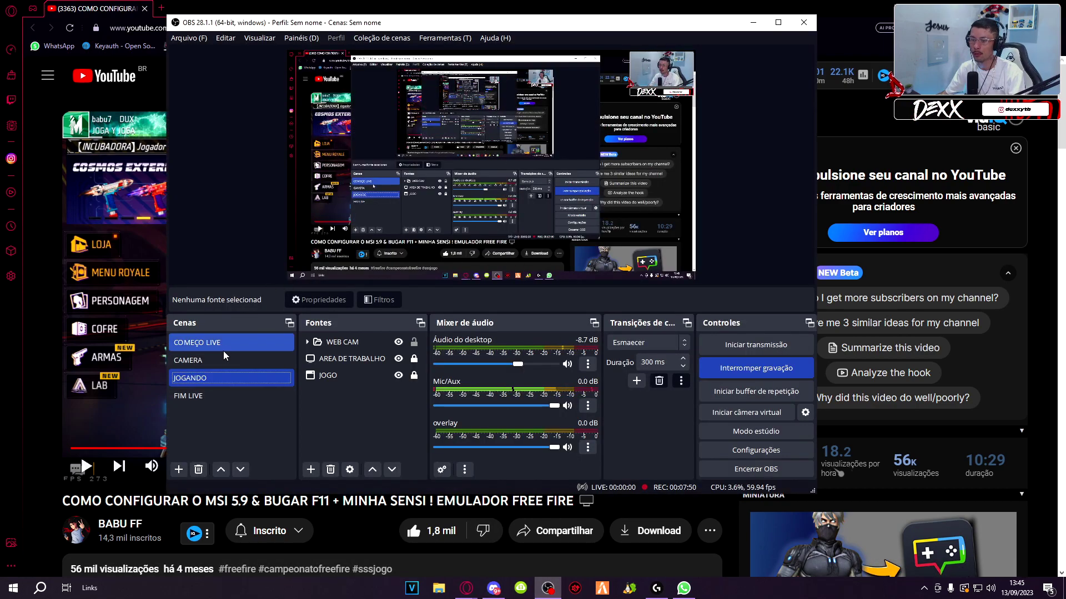
{"action": "left_click", "coordinate": [188, 361]}
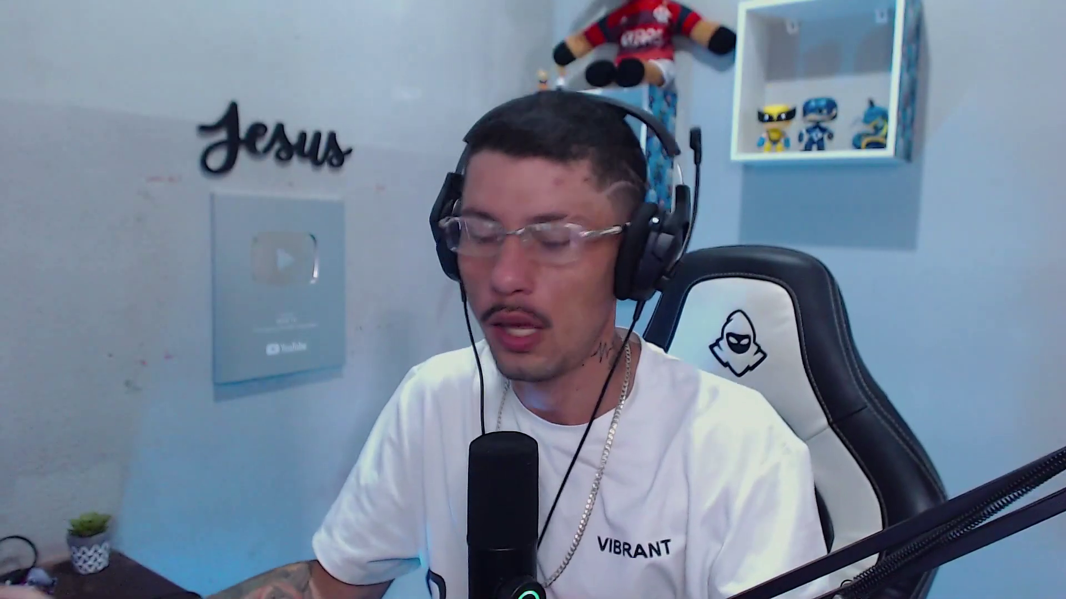